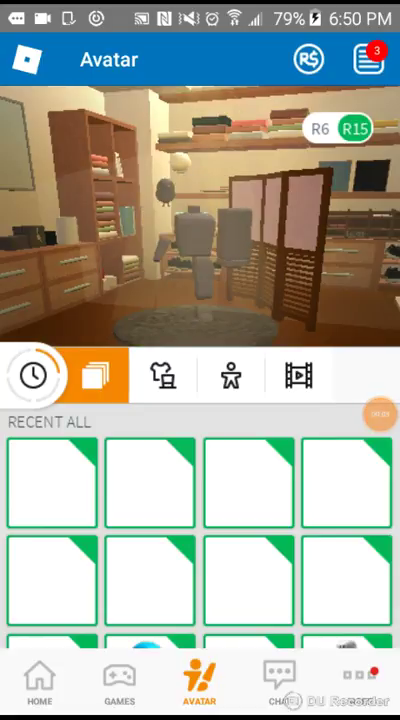
Switch the avatar editor to the Body category and show the right arm options
click(33, 375)
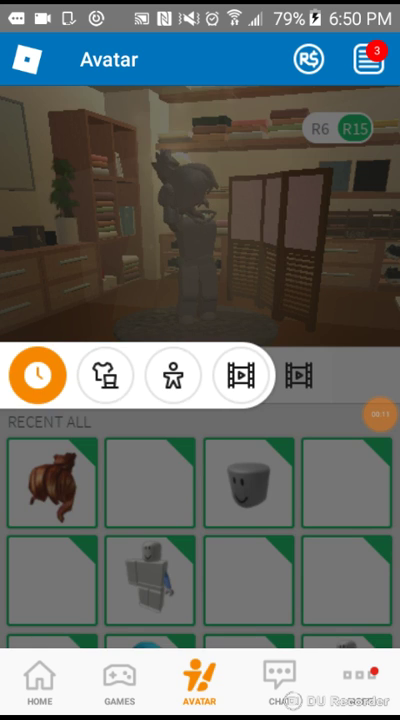
click(173, 375)
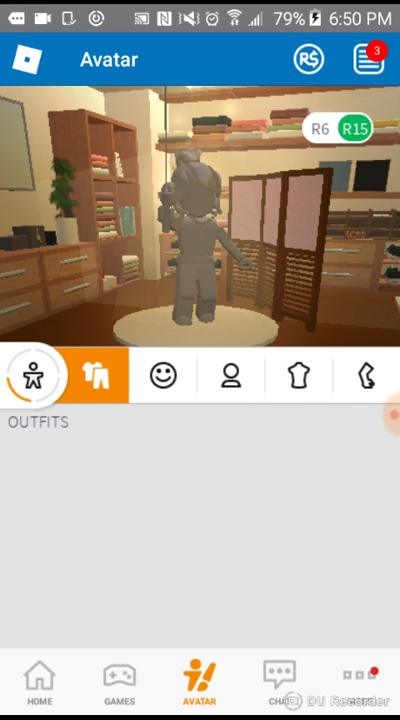
scroll(250, 375, right, 2)
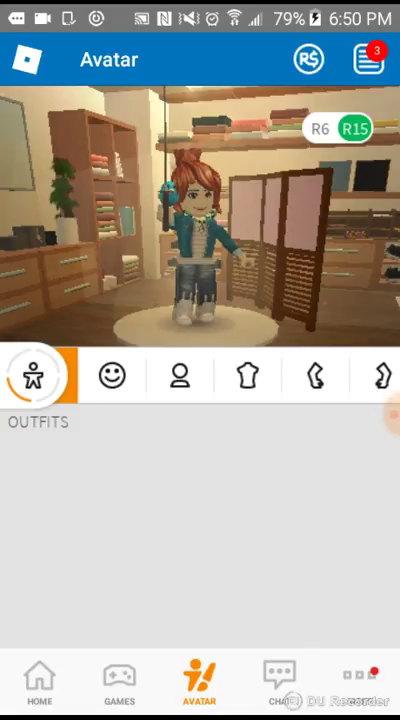
scroll(250, 375, left, 2)
scroll(250, 375, right, 3)
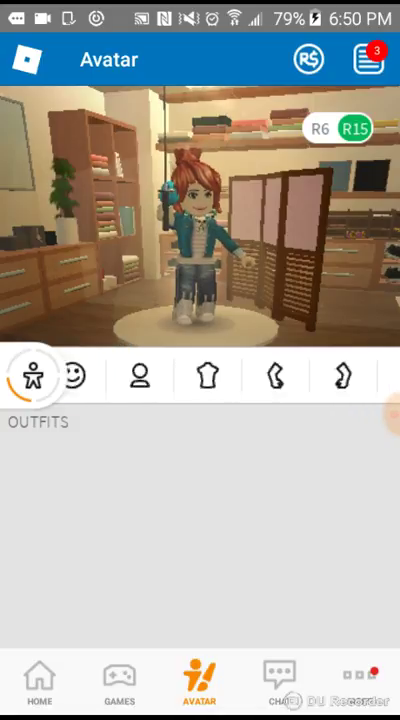
scroll(250, 375, right, 2)
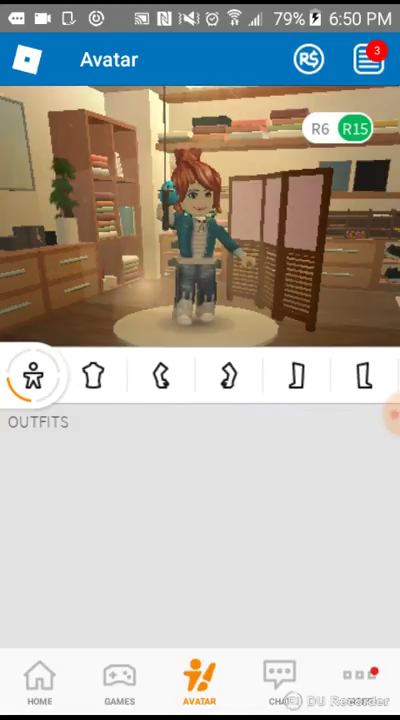
click(148, 375)
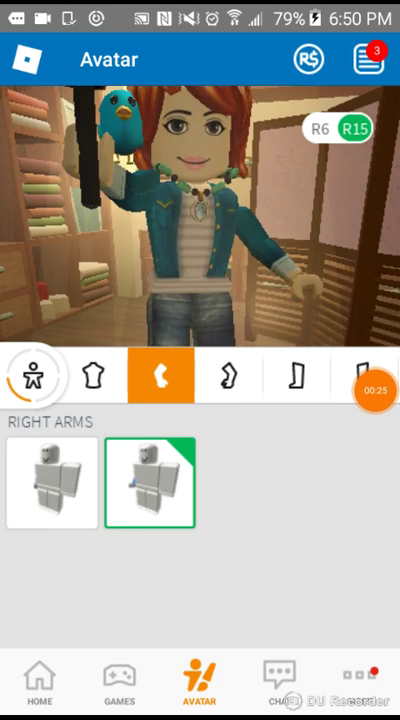
Equip the first listed right arm, torso and left arm
click(52, 483)
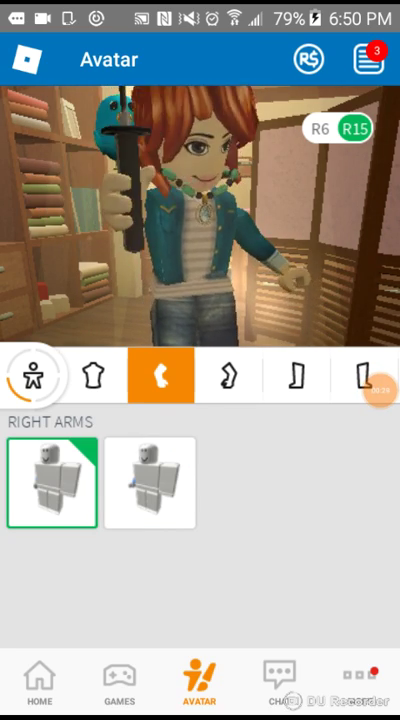
click(93, 375)
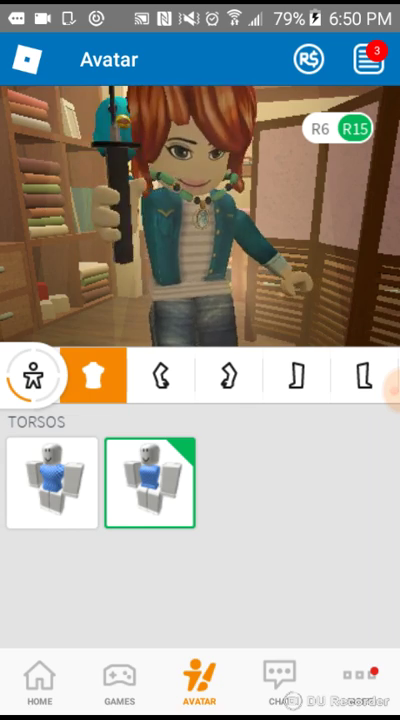
click(52, 483)
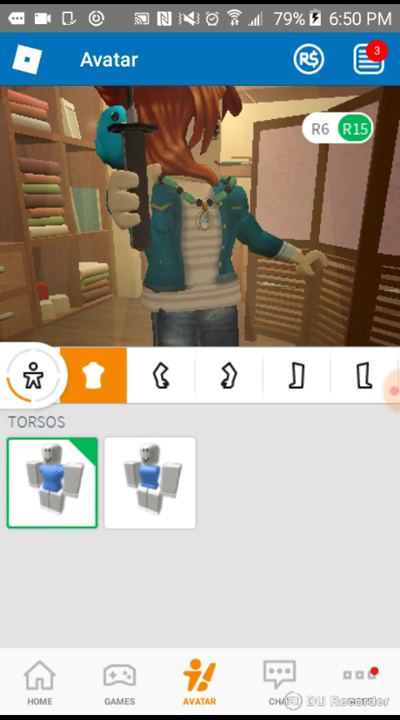
click(228, 375)
click(52, 483)
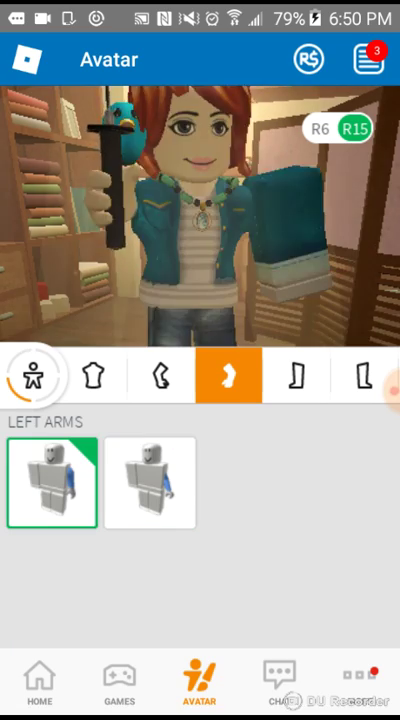
scroll(250, 375, right, 3)
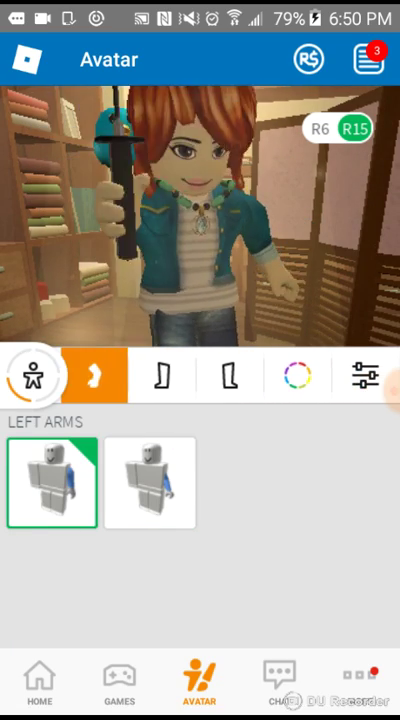
click(161, 375)
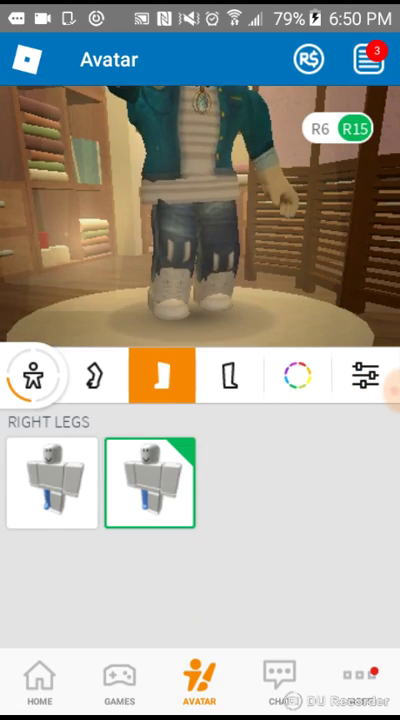
Equip the first listed right leg and left leg
click(52, 483)
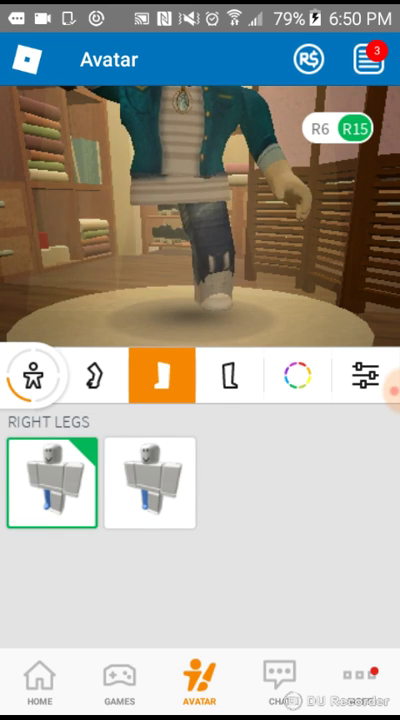
click(52, 483)
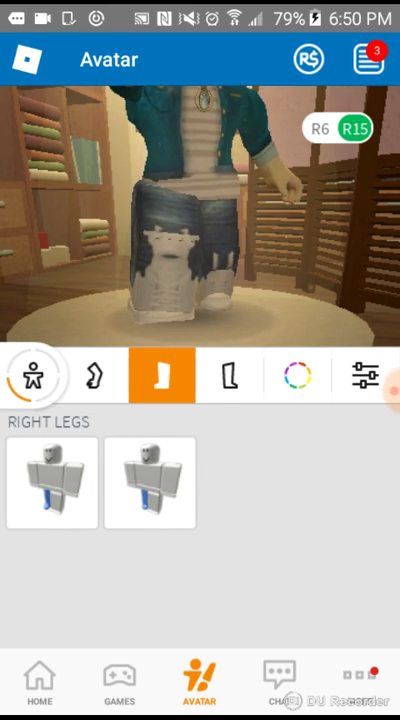
click(52, 483)
click(229, 375)
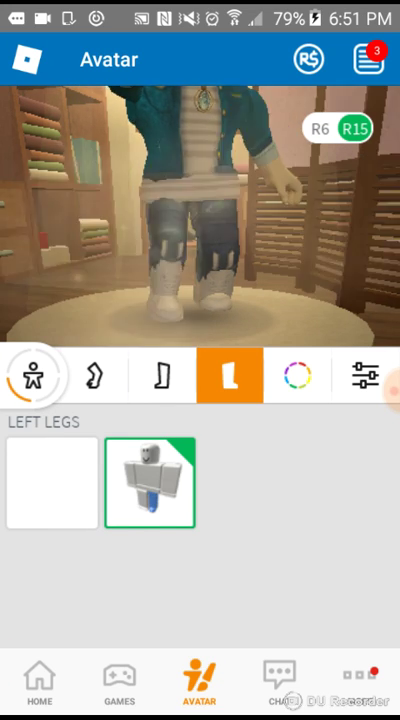
click(52, 483)
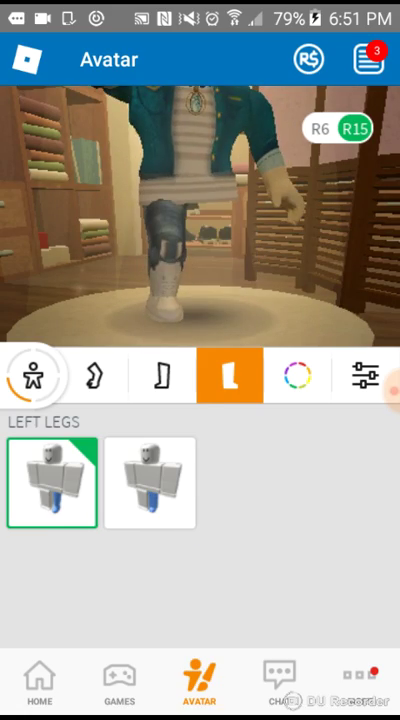
drag(120, 375, 210, 375)
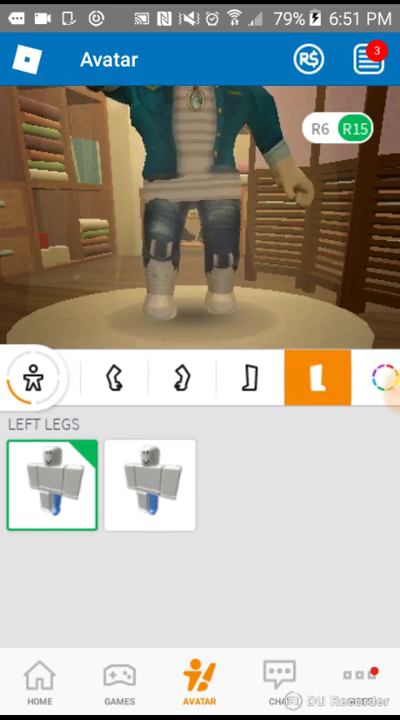
Hide the item panel and rotate the avatar to see its side profile
click(200, 220)
drag(120, 350, 300, 350)
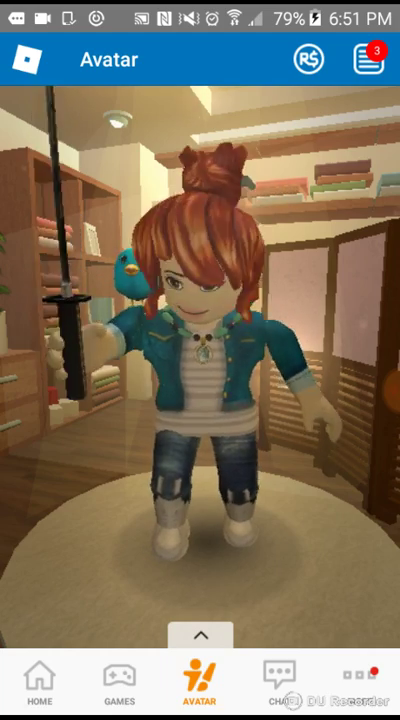
click(200, 635)
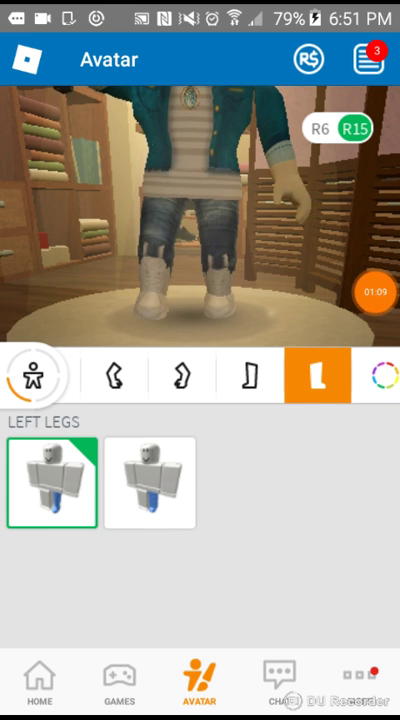
Wear the second listed left leg, right leg, left arm, right arm and torso, then go to More
click(150, 483)
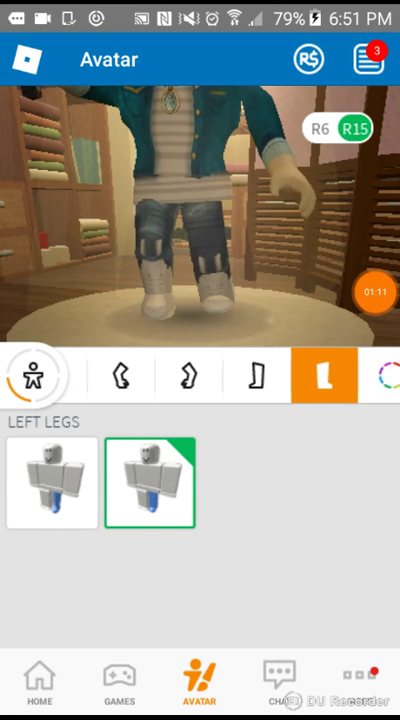
scroll(200, 375, right, 1)
click(268, 375)
click(150, 483)
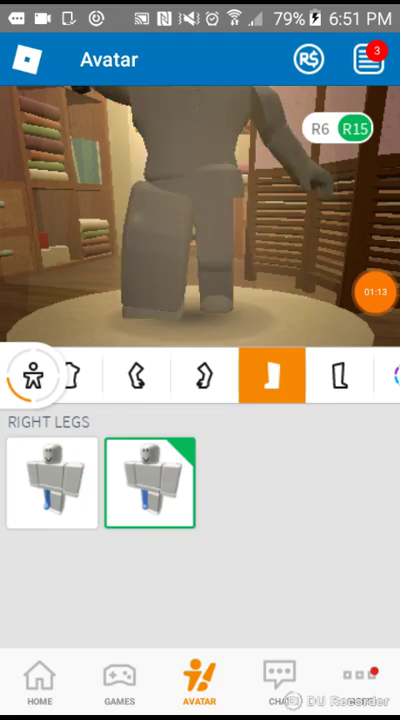
click(203, 375)
click(150, 483)
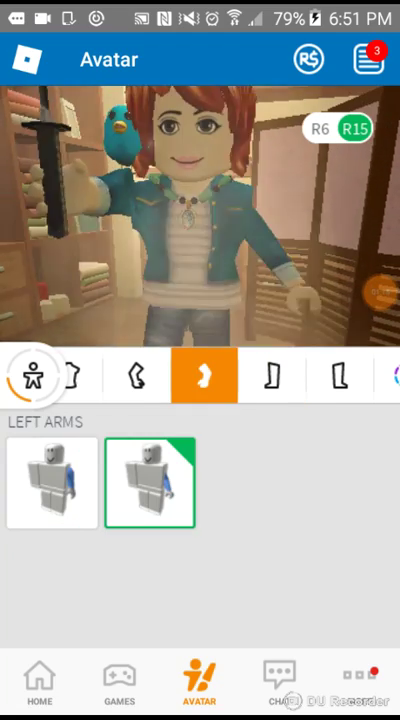
click(137, 375)
click(150, 483)
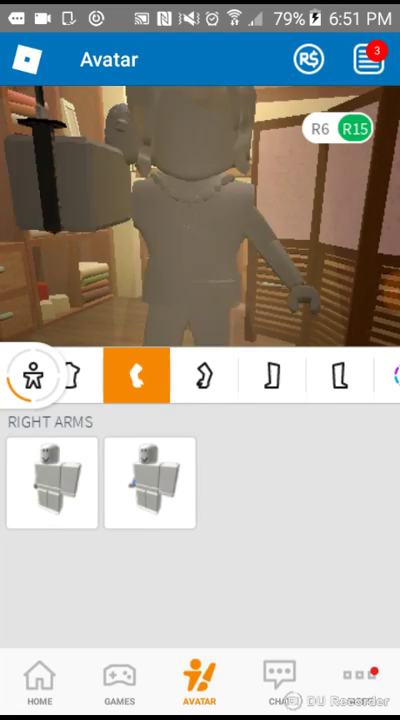
drag(100, 375, 300, 375)
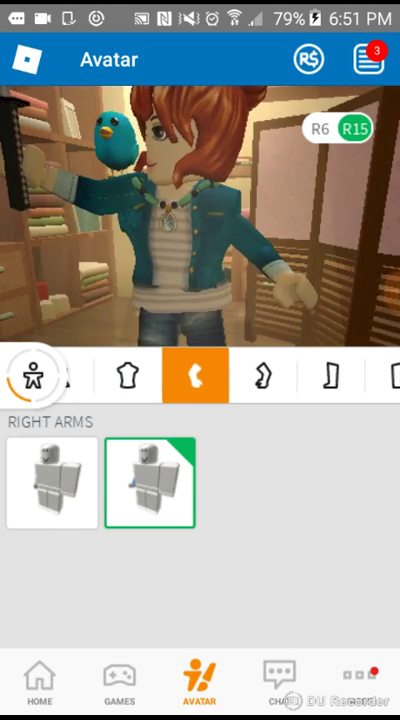
click(165, 375)
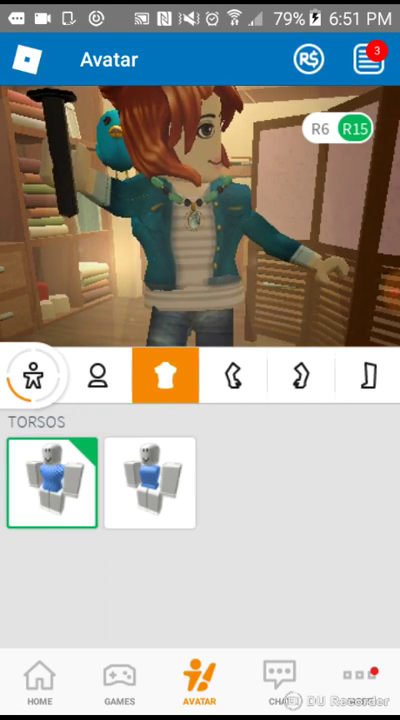
click(150, 483)
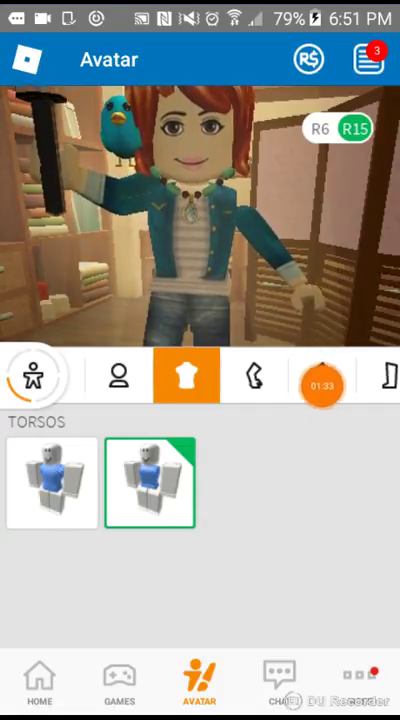
click(359, 680)
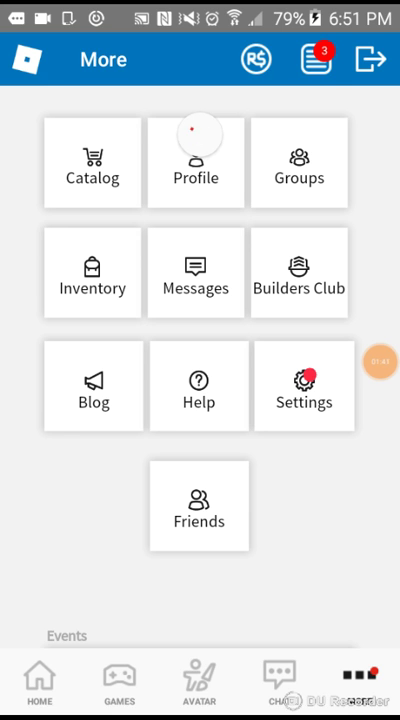
Visit the Profile page, then return to More and open the Catalog
click(195, 160)
click(359, 680)
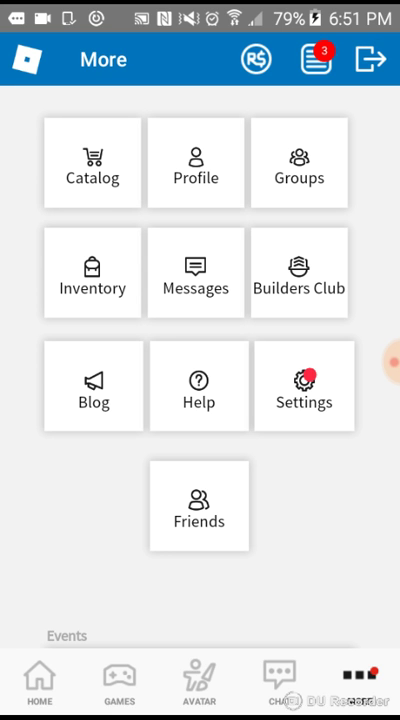
click(92, 165)
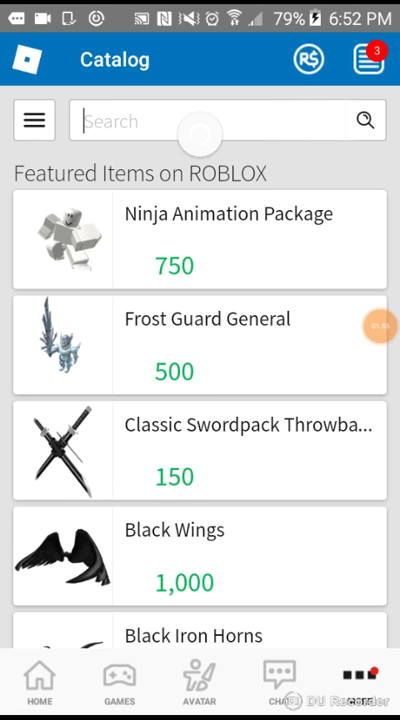
Search the Catalog for 'Cute free' and open the ROBLOX Girl package
click(195, 121)
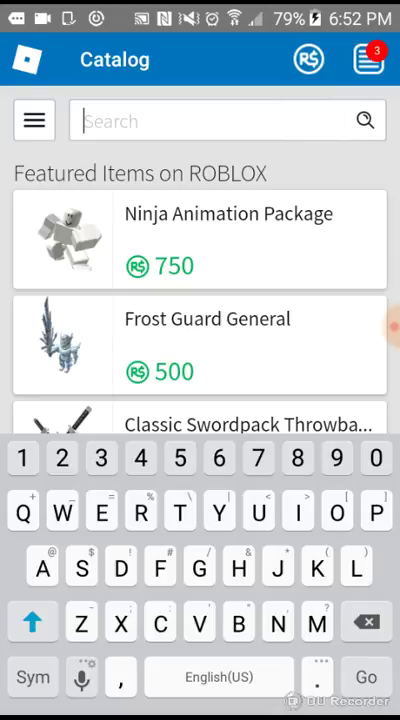
text(Cute)
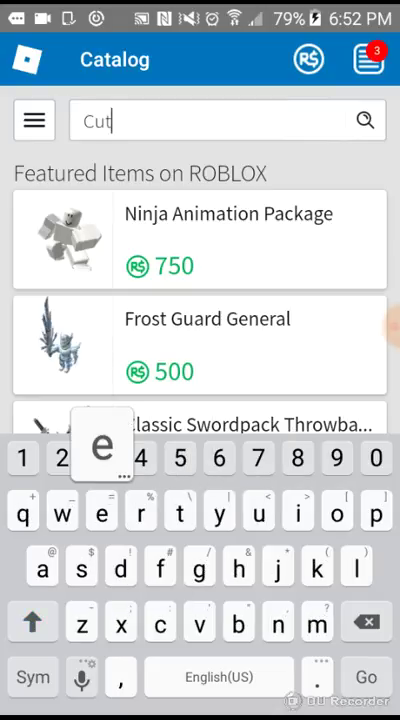
text( fre)
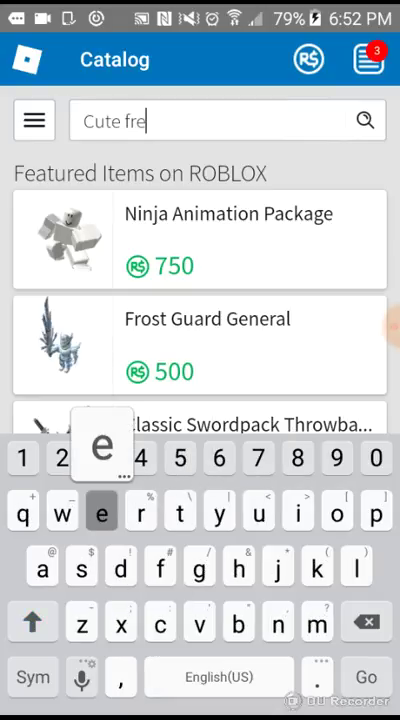
text(e)
click(366, 677)
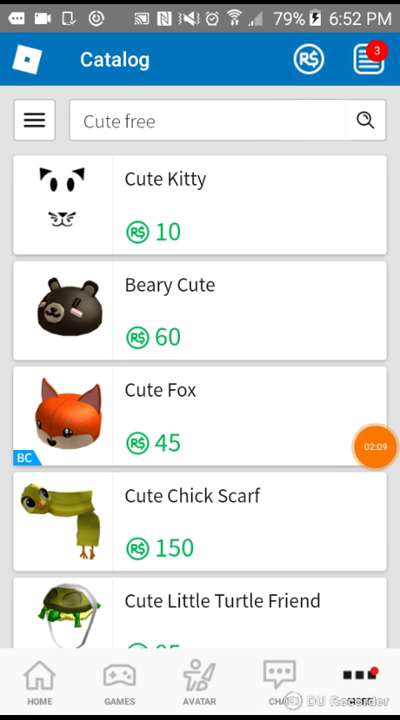
scroll(200, 400, down, 3)
scroll(200, 400, down, 3)
scroll(200, 400, down, 3)
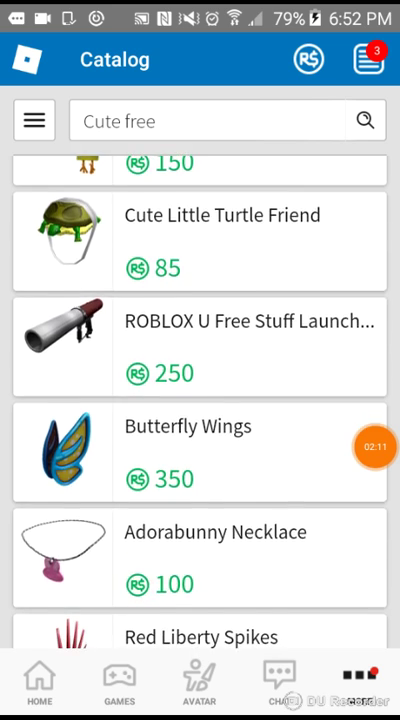
scroll(200, 400, down, 3)
scroll(200, 400, down, 3)
scroll(200, 400, down, 3)
scroll(200, 400, down, 3)
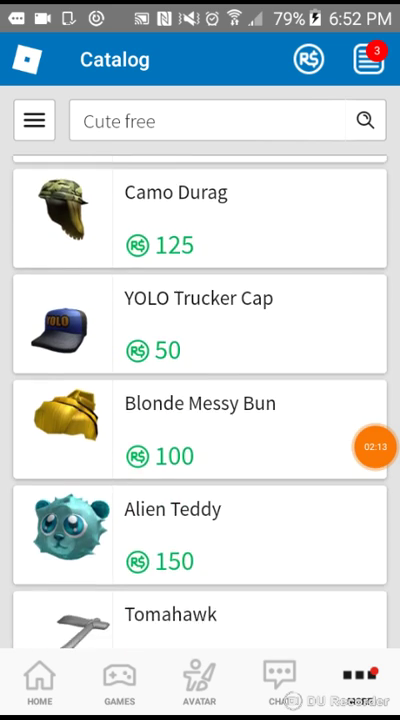
scroll(200, 400, down, 3)
scroll(200, 400, down, 2)
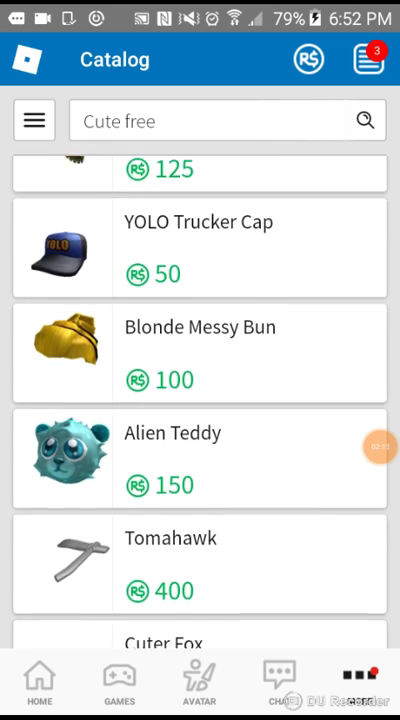
scroll(200, 400, down, 3)
scroll(200, 400, down, 2)
scroll(200, 400, down, 2)
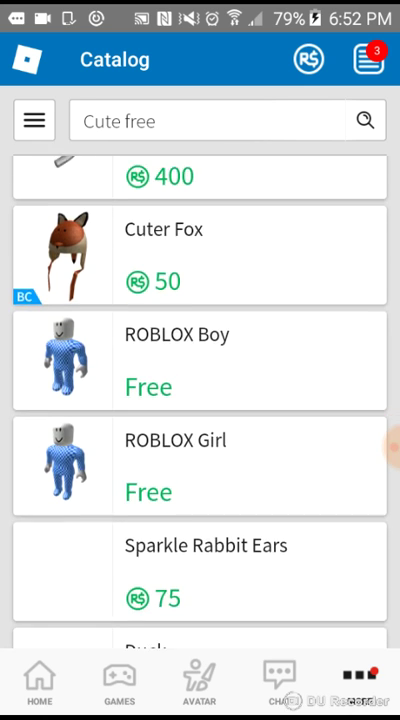
scroll(200, 400, down, 1)
click(200, 440)
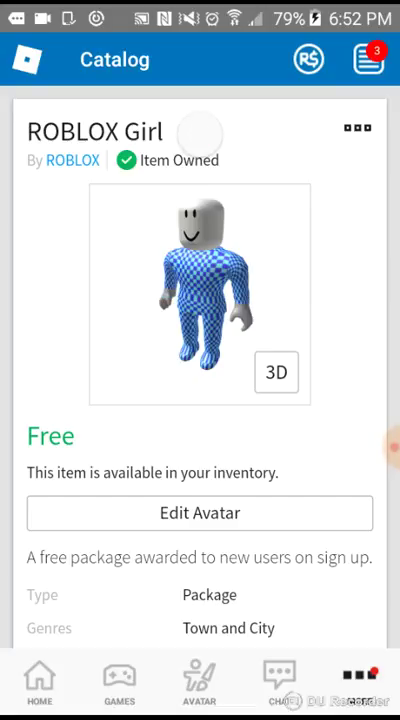
Wear the ROBLOX Girl package and confirm it is worn
click(357, 128)
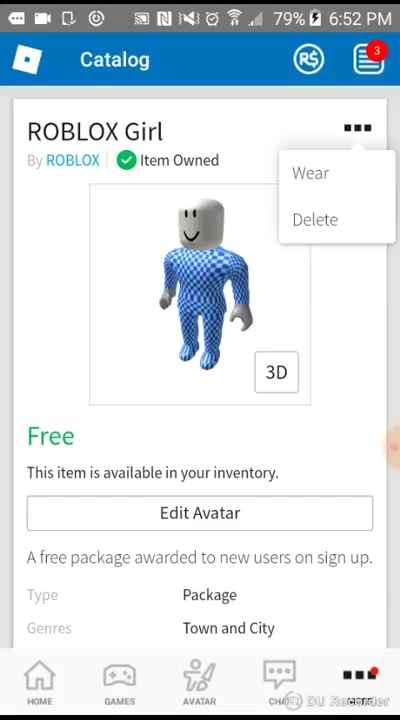
click(310, 173)
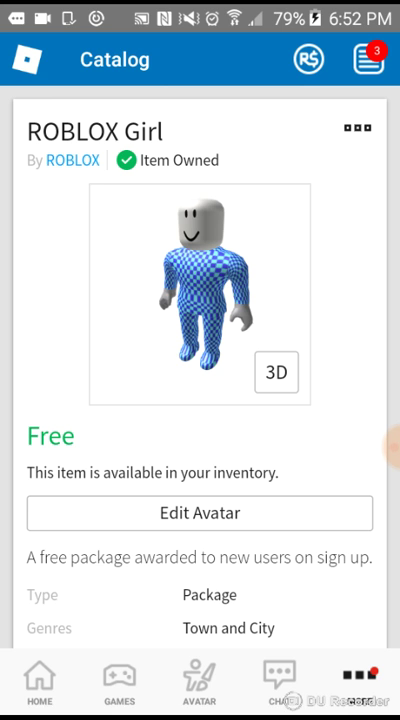
click(357, 128)
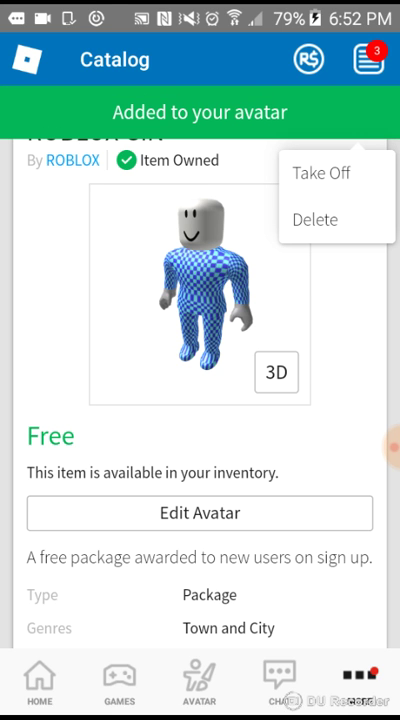
click(199, 680)
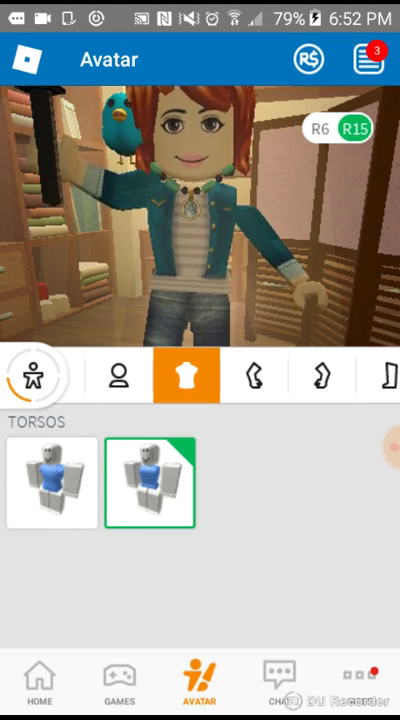
Browse the head, right arm and left leg parts, then hats and recent items
click(118, 375)
click(254, 375)
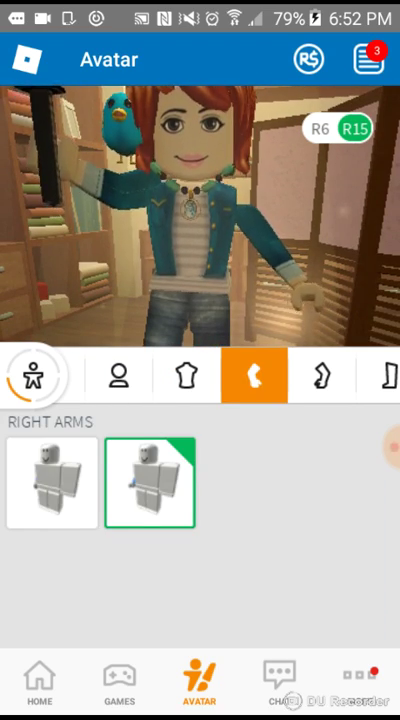
drag(330, 375, 100, 375)
click(230, 375)
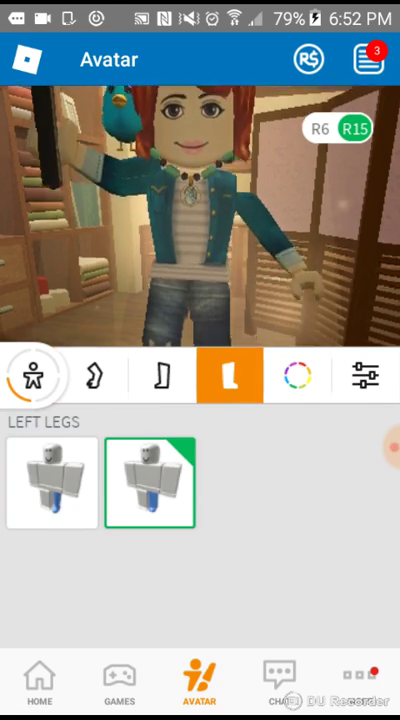
click(33, 375)
click(105, 375)
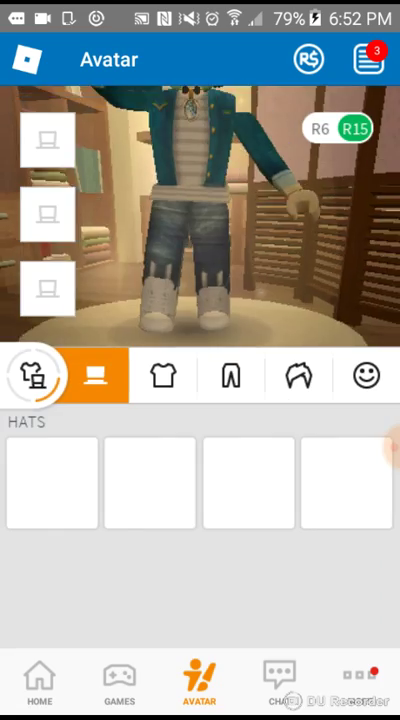
click(37, 375)
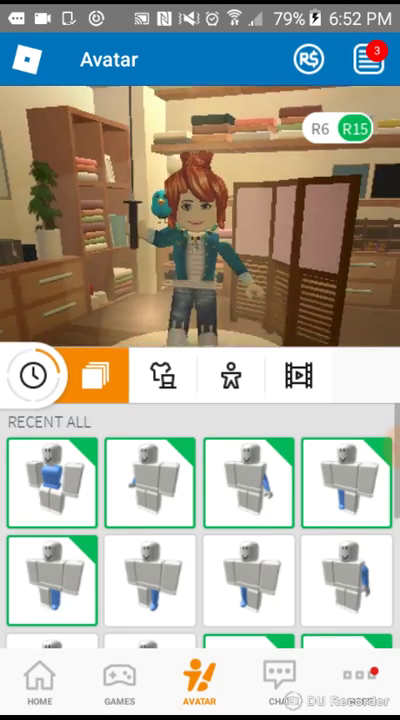
scroll(200, 520, down, 3)
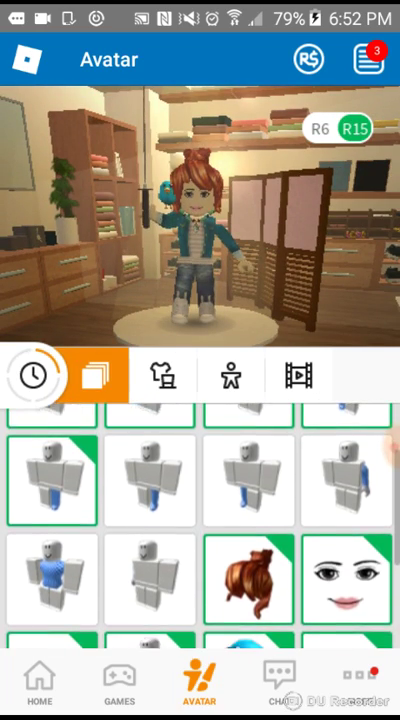
scroll(200, 520, down, 2)
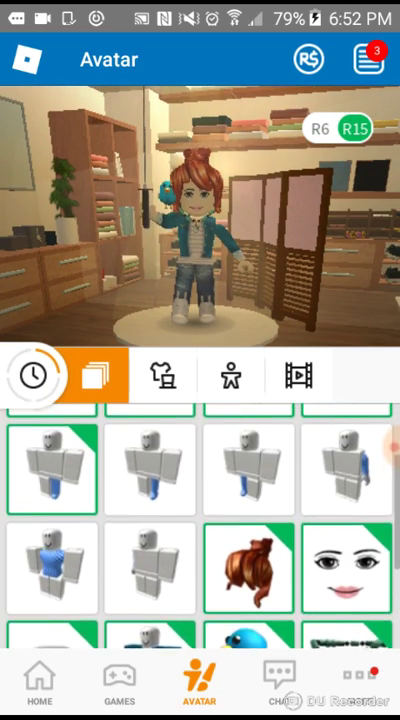
scroll(200, 520, up, 1)
Review the head, torso and arm parts in the Body category, then view the Profile page
click(37, 375)
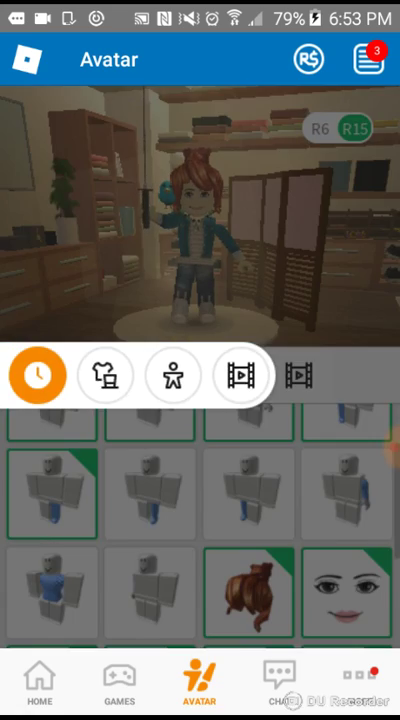
click(172, 375)
click(231, 375)
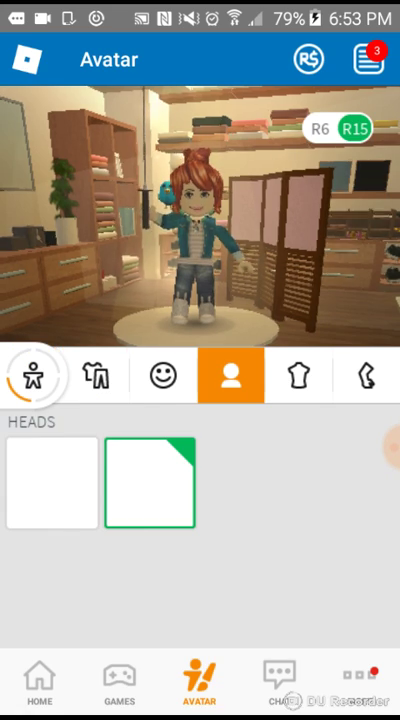
scroll(200, 375, right, 1)
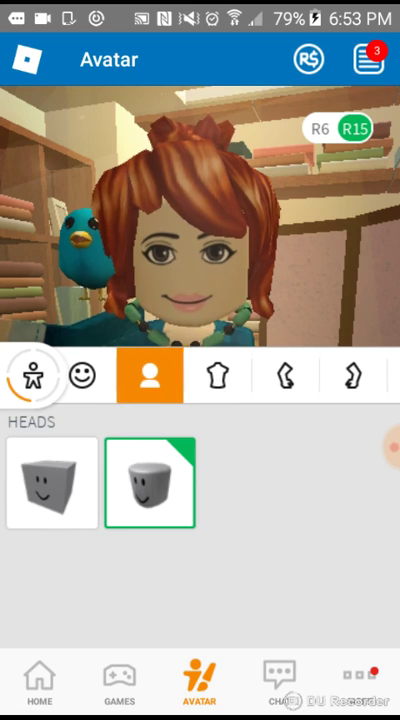
click(204, 375)
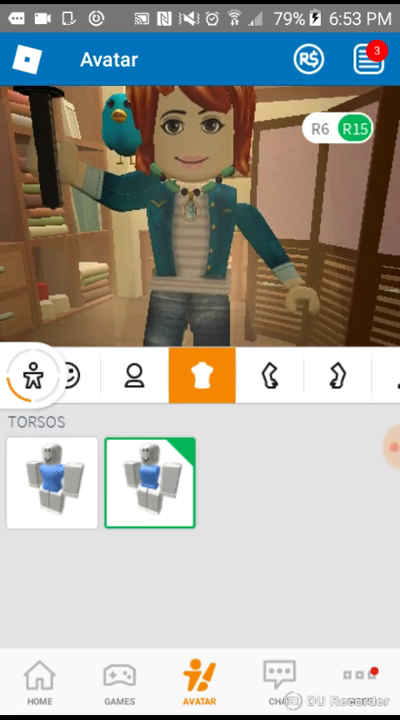
click(270, 375)
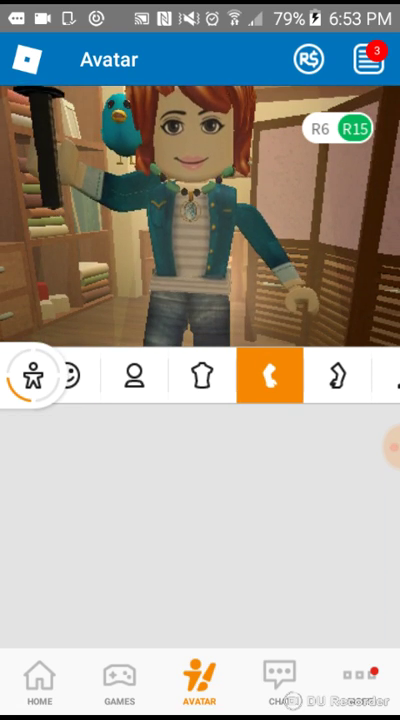
click(337, 375)
click(358, 680)
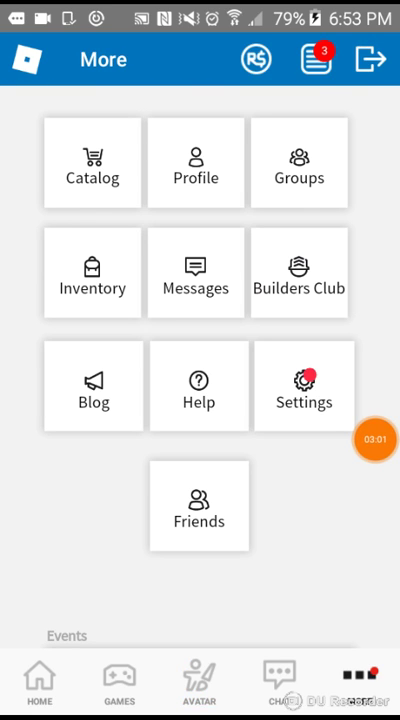
click(195, 164)
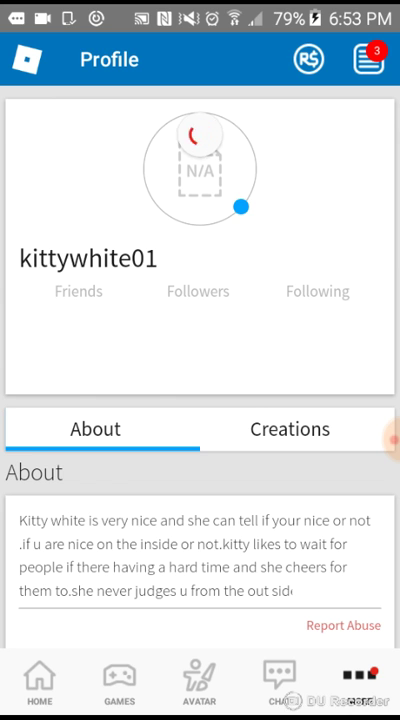
scroll(200, 400, down, 3)
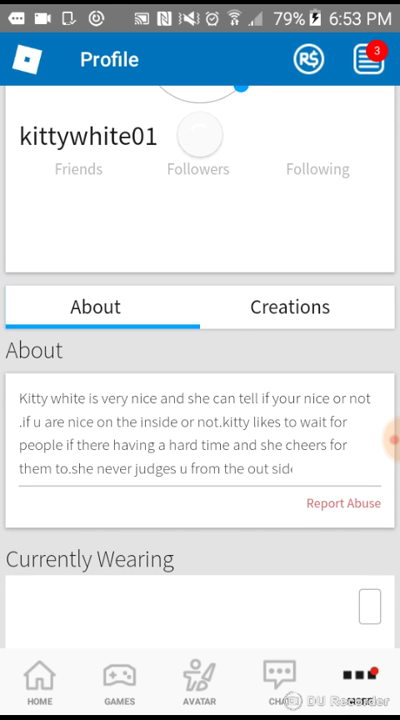
scroll(200, 400, down, 3)
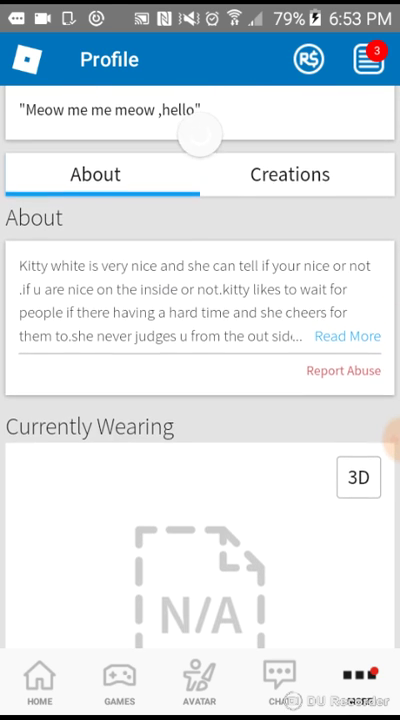
scroll(200, 400, down, 2)
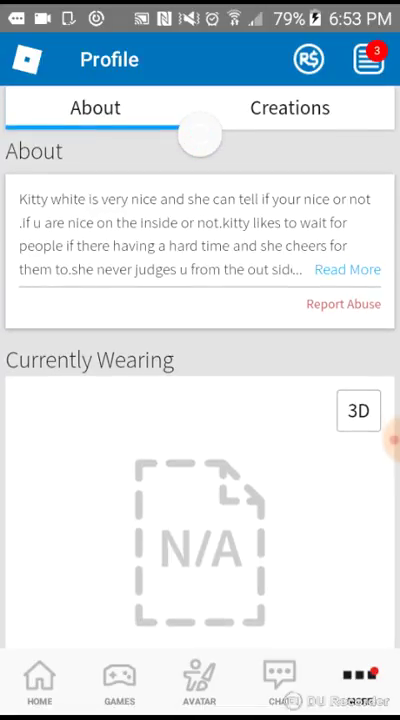
scroll(200, 400, down, 1)
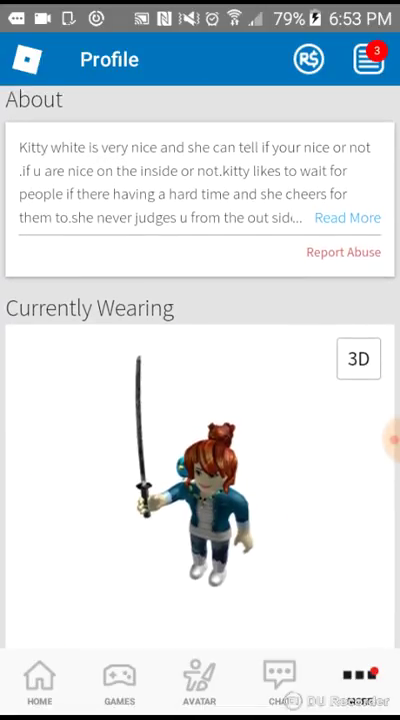
scroll(200, 400, down, 1)
scroll(200, 400, down, 2)
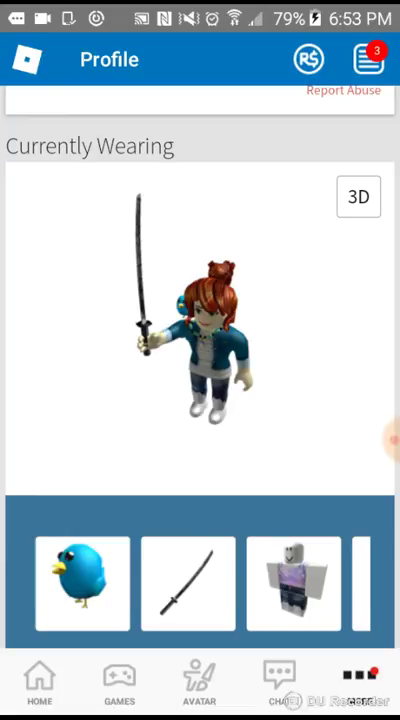
scroll(200, 400, up, 2)
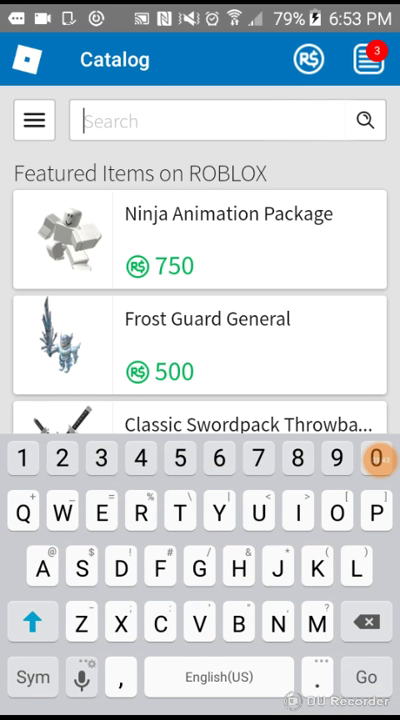
text(C)
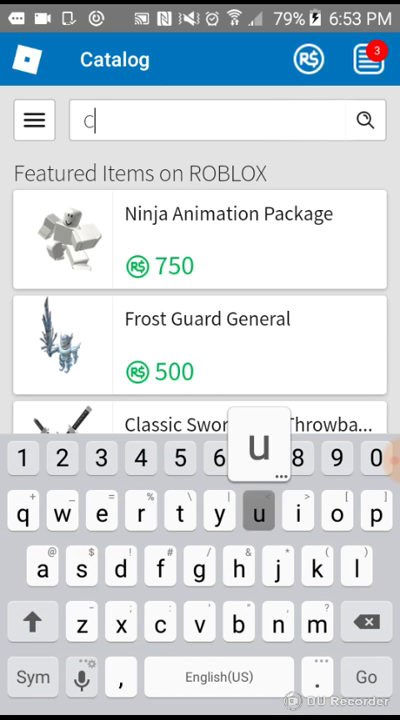
text(ute fr)
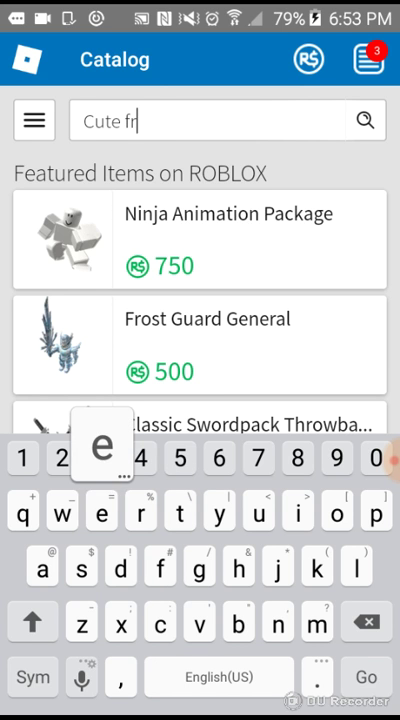
text(ee)
Run the Catalog search for 'Cute free'
click(366, 677)
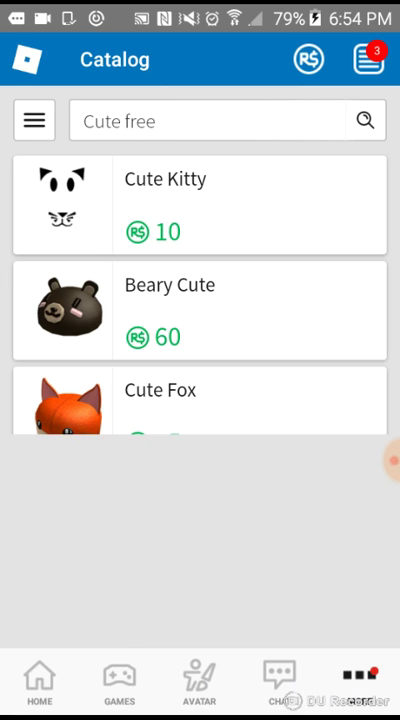
scroll(200, 400, down, 5)
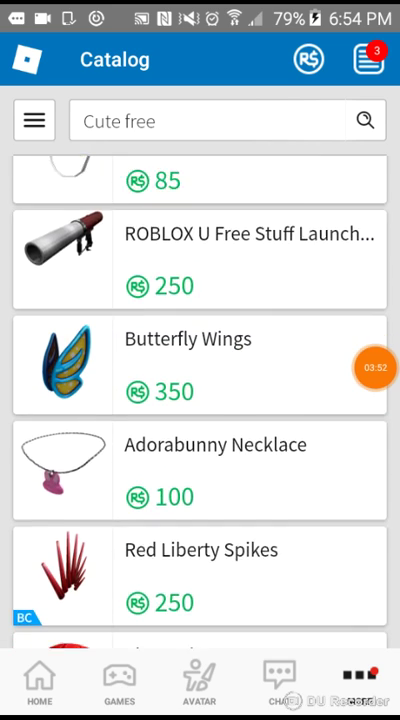
scroll(200, 400, down, 5)
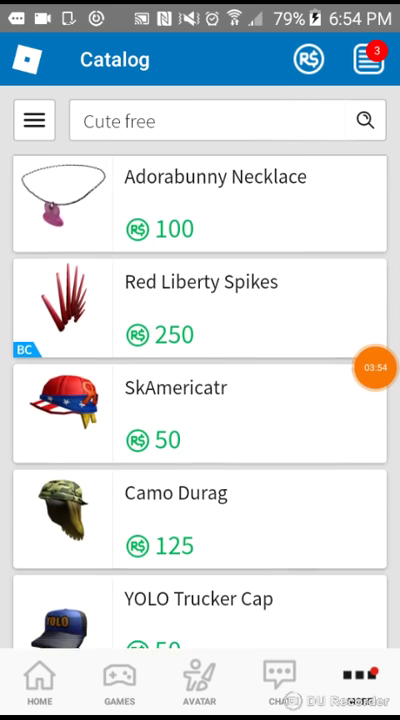
scroll(200, 400, down, 5)
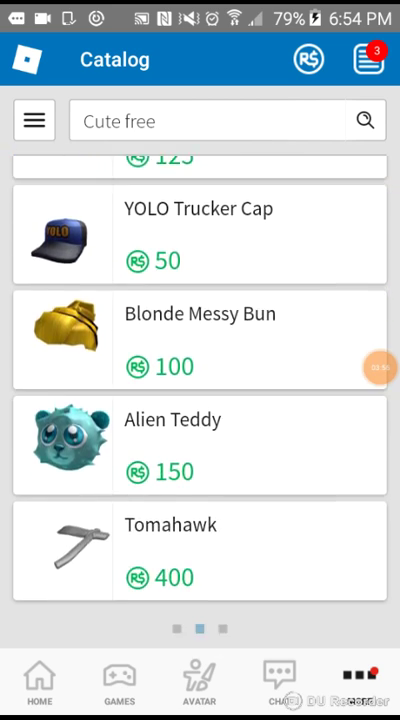
scroll(200, 400, down, 2)
scroll(200, 400, down, 3)
scroll(200, 400, down, 3)
scroll(200, 400, down, 2)
scroll(200, 400, down, 1)
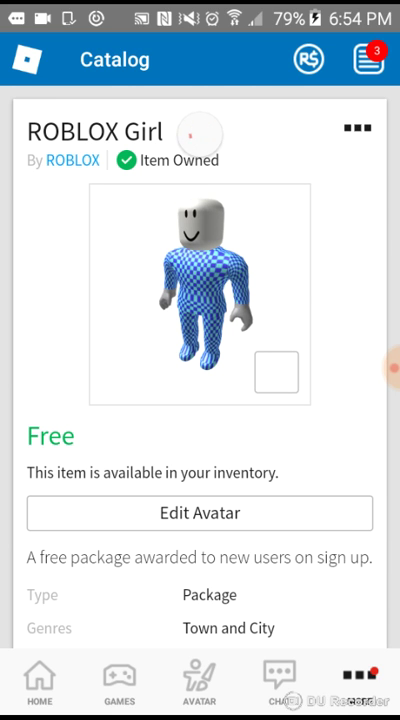
click(357, 128)
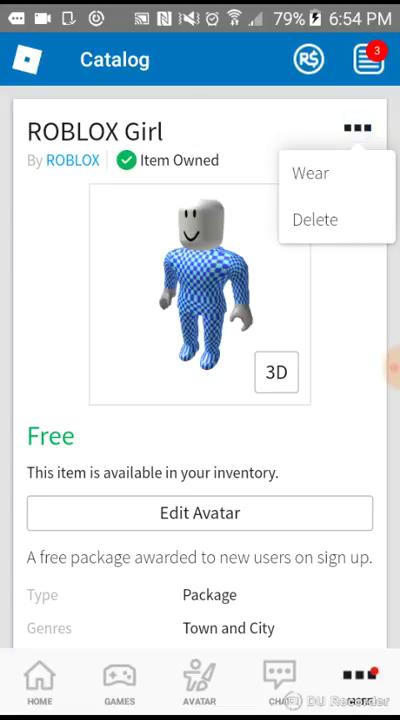
click(310, 173)
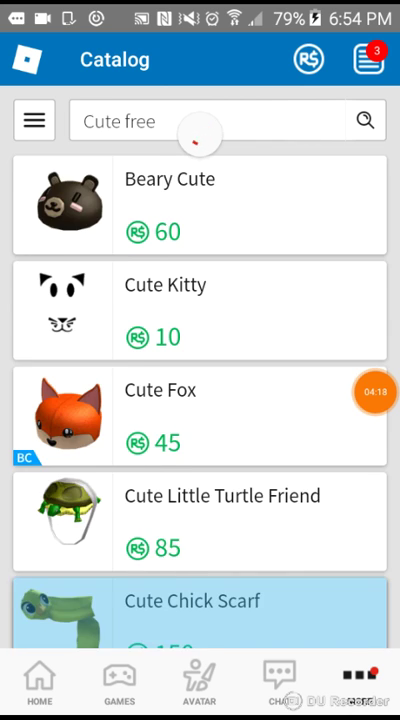
scroll(200, 400, down, 5)
scroll(200, 400, down, 3)
scroll(200, 400, down, 3)
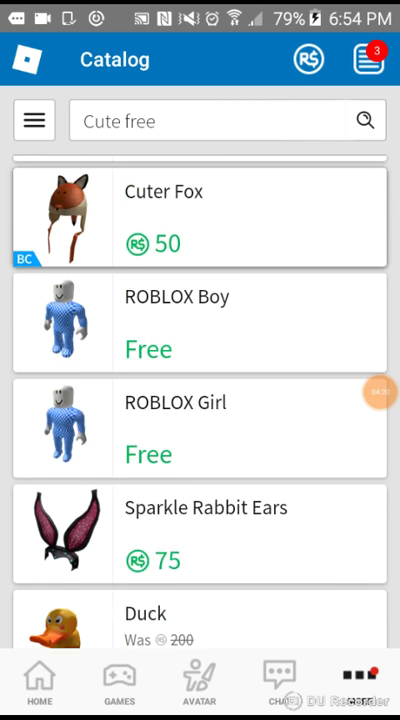
scroll(200, 400, down, 2)
scroll(200, 400, down, 2)
scroll(200, 400, down, 2)
scroll(200, 400, down, 3)
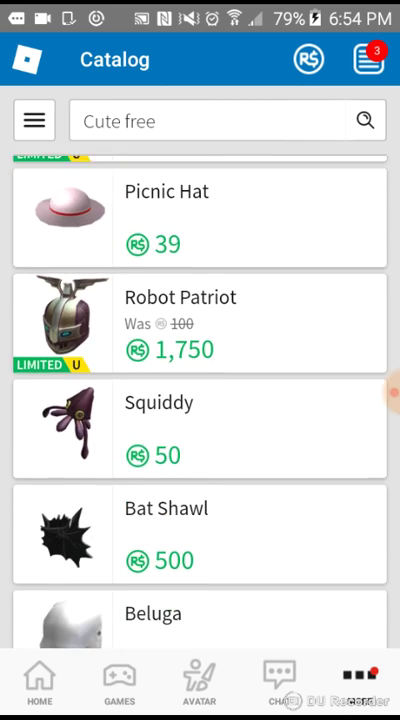
scroll(200, 400, down, 1)
scroll(200, 400, down, 2)
scroll(200, 400, down, 2)
scroll(200, 400, down, 2)
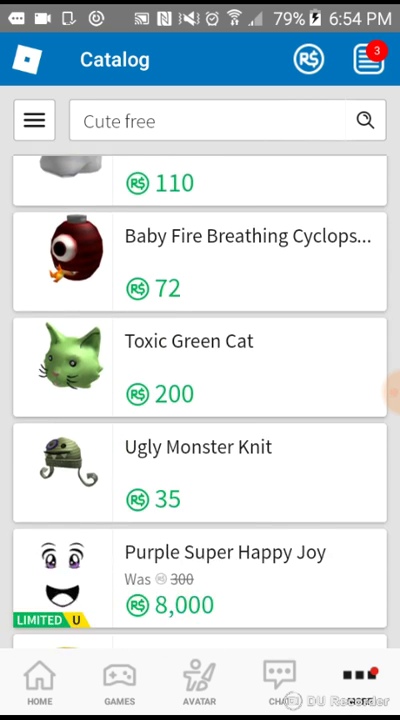
scroll(200, 400, down, 2)
scroll(200, 400, down, 1)
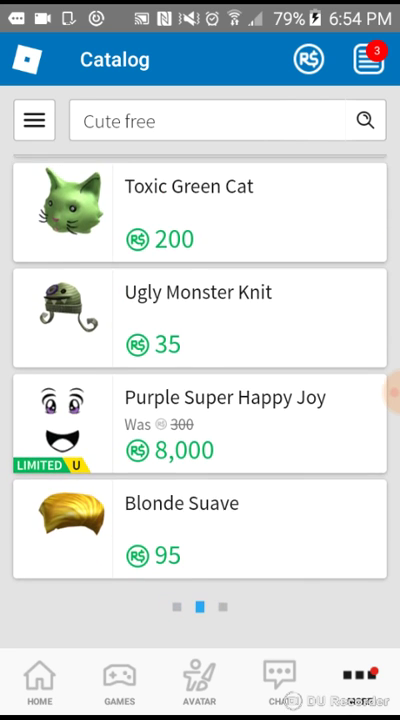
scroll(200, 400, down, 2)
scroll(200, 400, down, 2)
scroll(200, 400, down, 2)
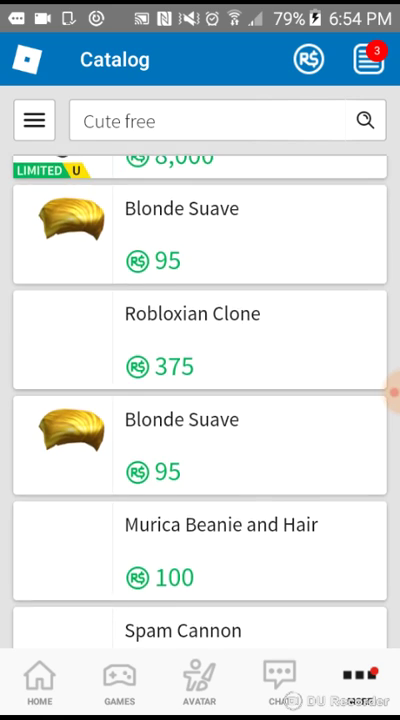
scroll(200, 400, down, 1)
scroll(200, 400, down, 1)
scroll(200, 400, down, 1)
scroll(200, 400, down, 1)
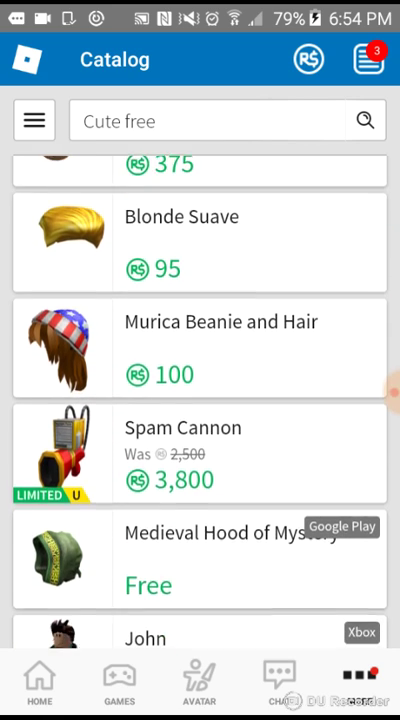
scroll(200, 400, up, 3)
scroll(200, 400, down, 2)
scroll(200, 400, down, 1)
scroll(200, 400, down, 1)
scroll(200, 400, down, 1)
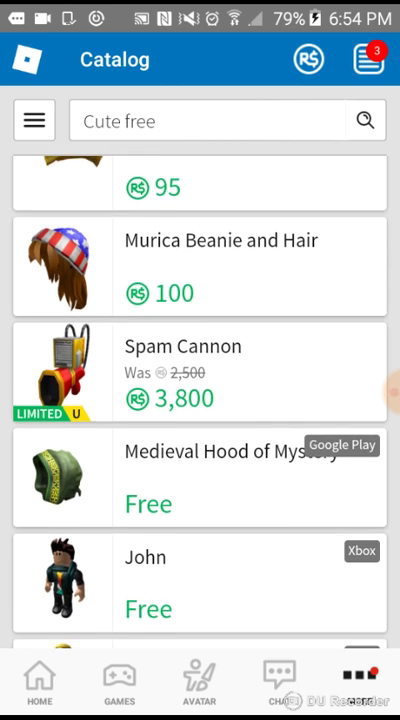
scroll(200, 400, down, 1)
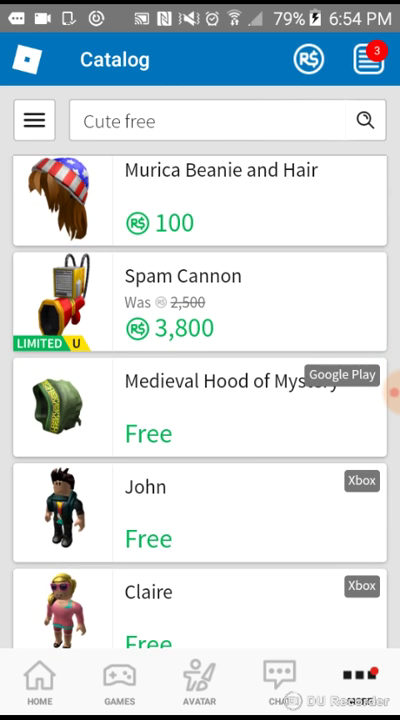
scroll(200, 400, down, 1)
scroll(200, 400, down, 1)
scroll(200, 400, down, 1)
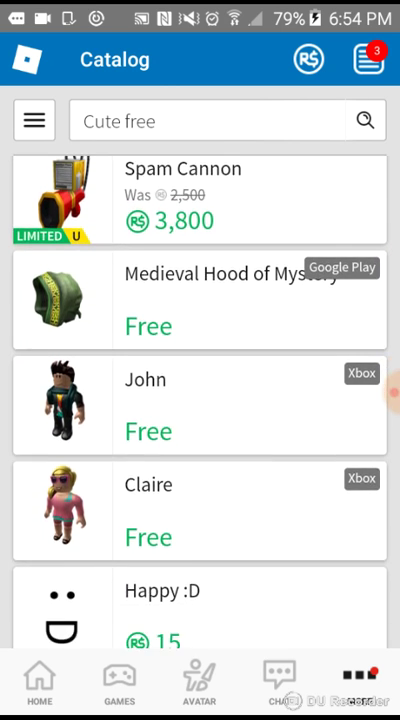
scroll(200, 400, down, 1)
scroll(200, 400, down, 1)
scroll(200, 400, down, 1)
scroll(200, 400, down, 1)
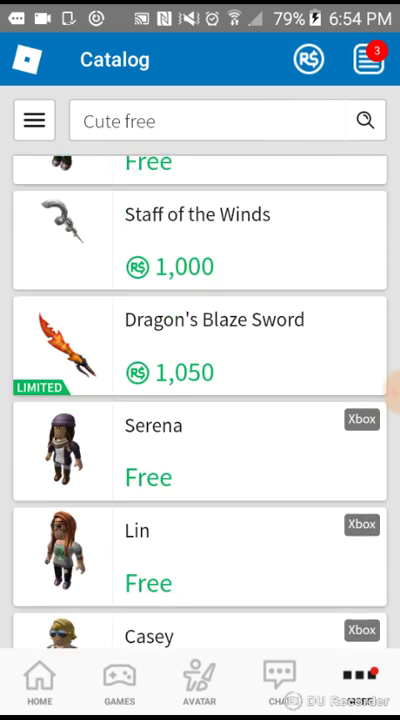
scroll(200, 400, down, 2)
scroll(200, 400, down, 2)
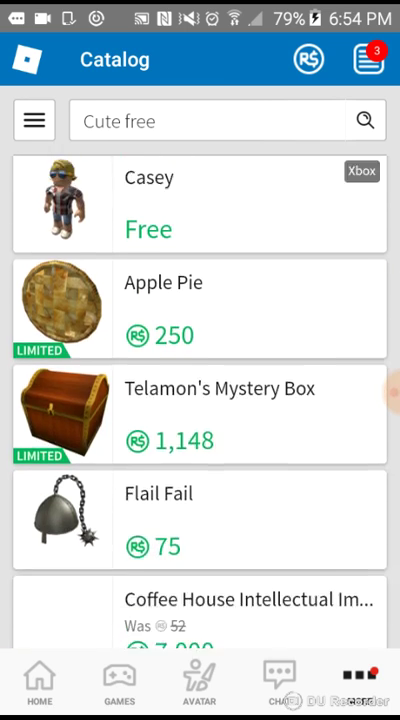
scroll(200, 400, down, 1)
scroll(200, 400, down, 2)
scroll(200, 400, down, 1)
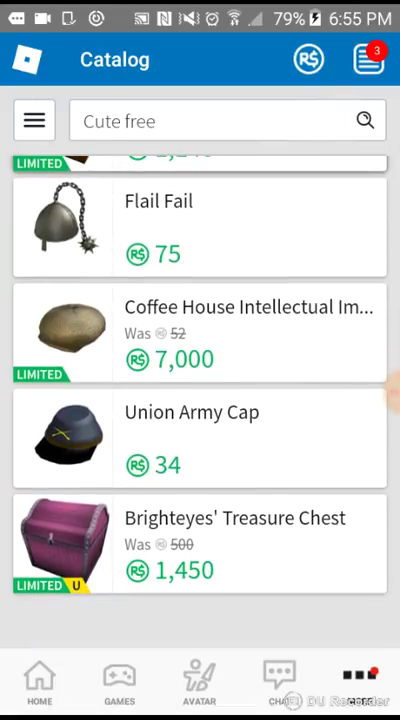
click(200, 543)
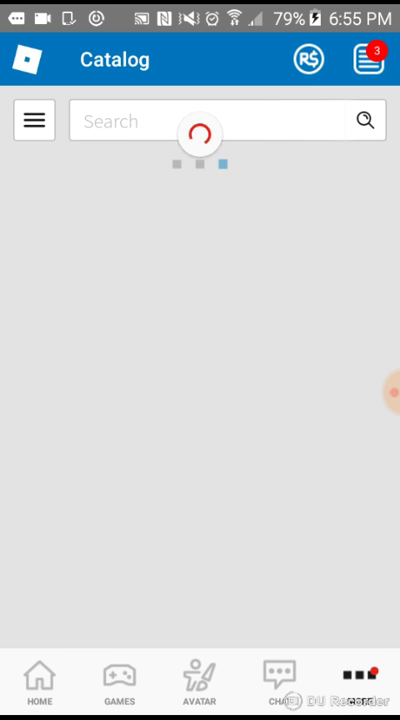
scroll(200, 400, down, 8)
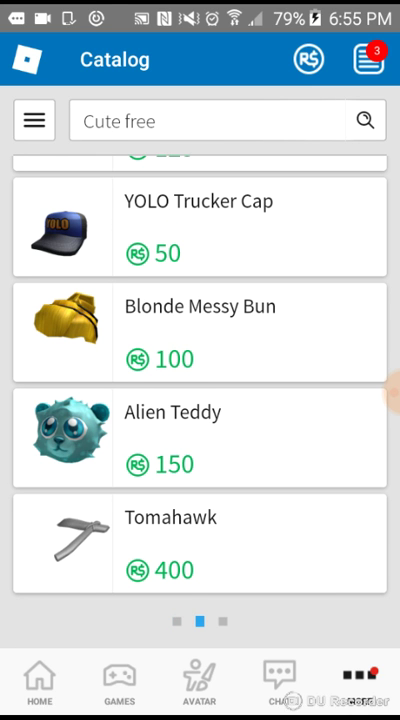
scroll(200, 400, up, 4)
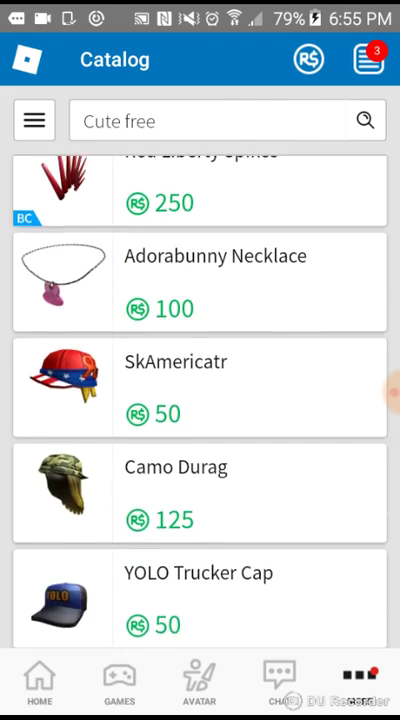
click(199, 683)
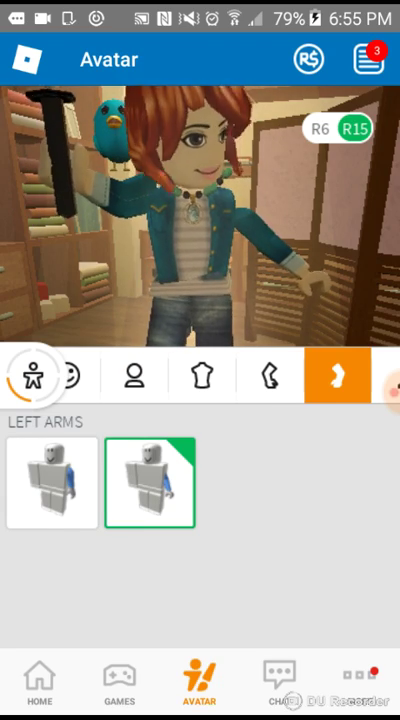
scroll(200, 375, right, 2)
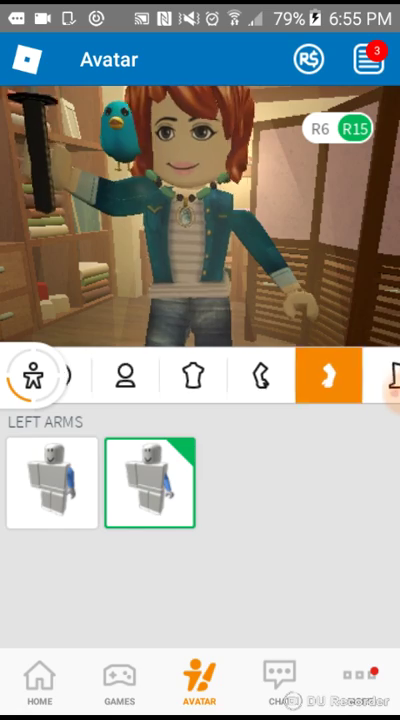
scroll(200, 375, left, 2)
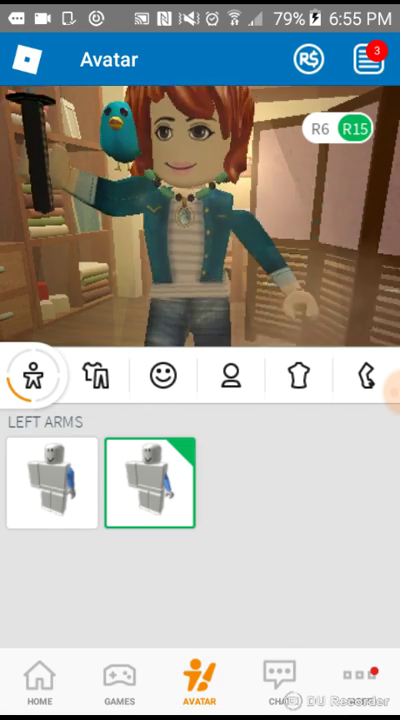
scroll(200, 375, right, 2)
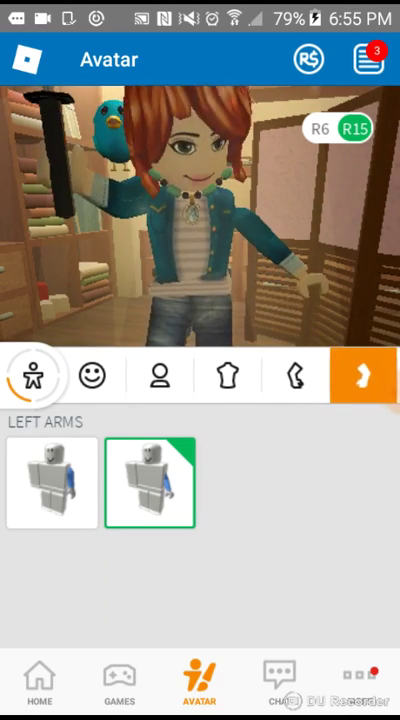
Take off and re-wear the second listed right arm
click(295, 375)
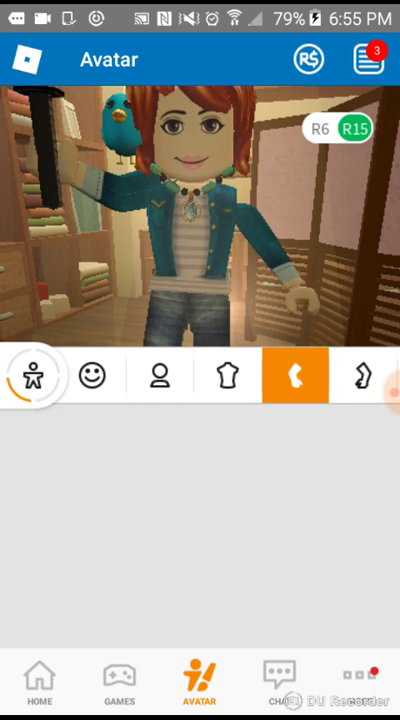
click(227, 375)
click(295, 375)
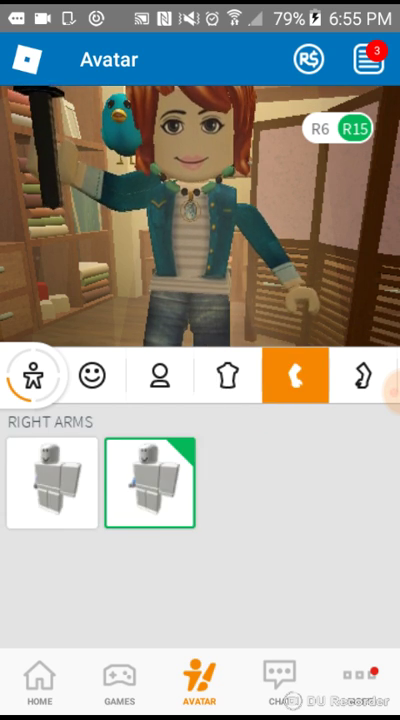
click(150, 482)
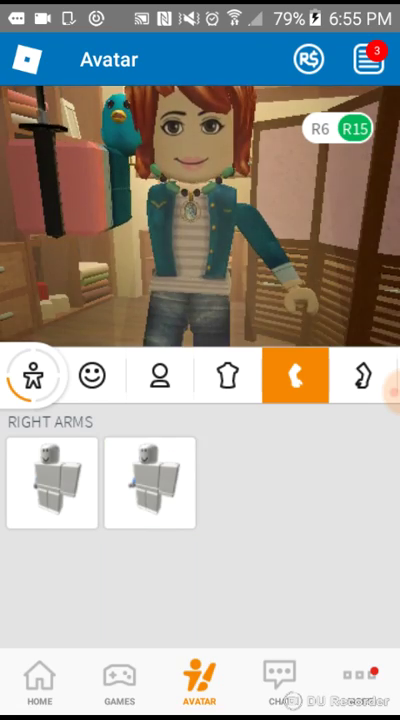
click(150, 482)
Take off and re-wear the second listed torso
click(227, 375)
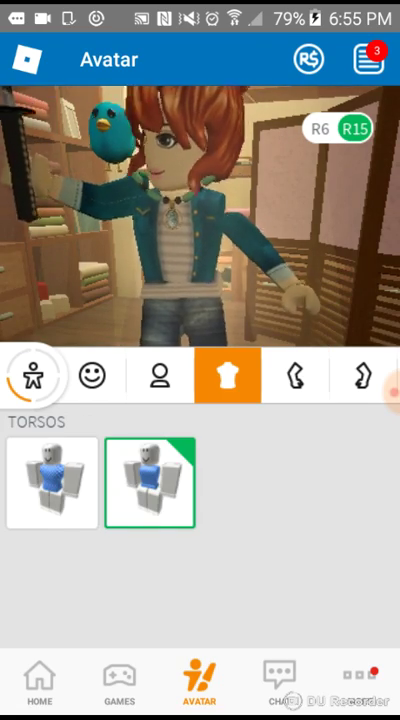
click(150, 482)
click(150, 482)
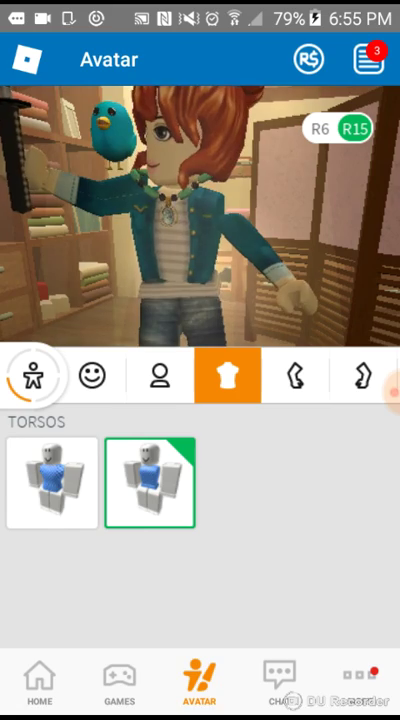
scroll(200, 375, right, 1)
Take off and re-wear the second listed right leg and left leg
click(282, 375)
click(150, 482)
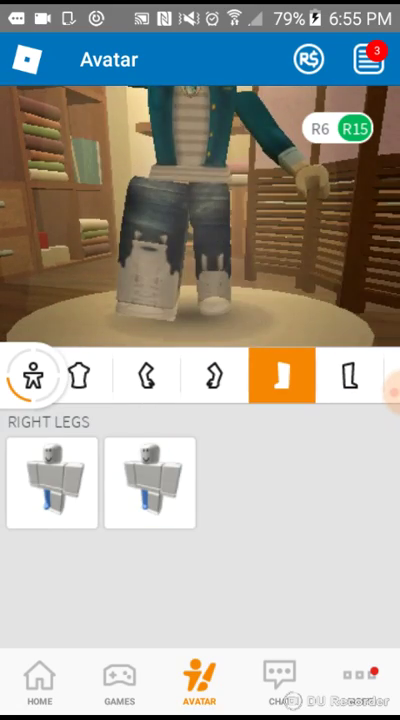
click(150, 482)
click(349, 375)
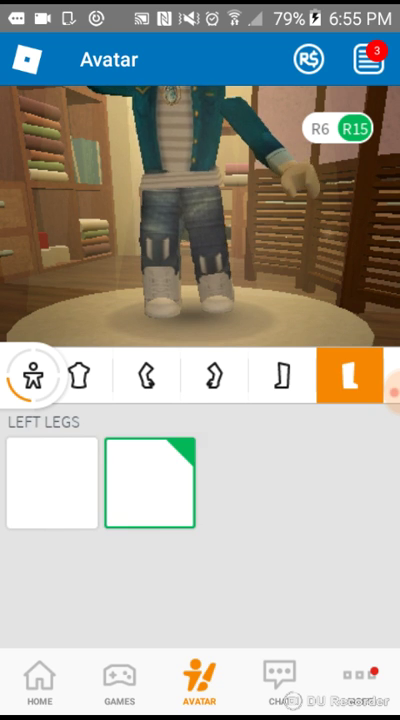
click(150, 482)
click(150, 482)
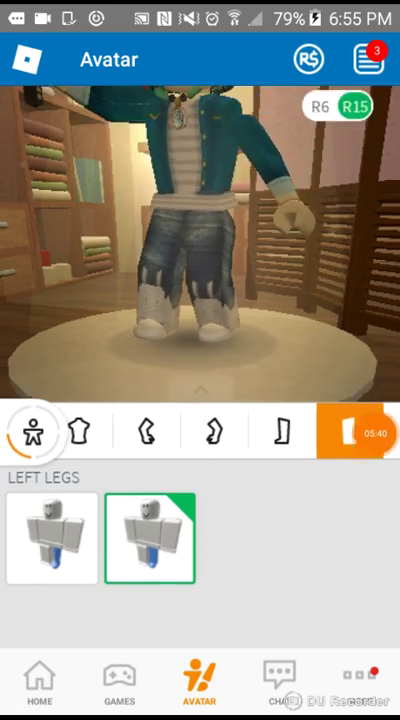
click(200, 220)
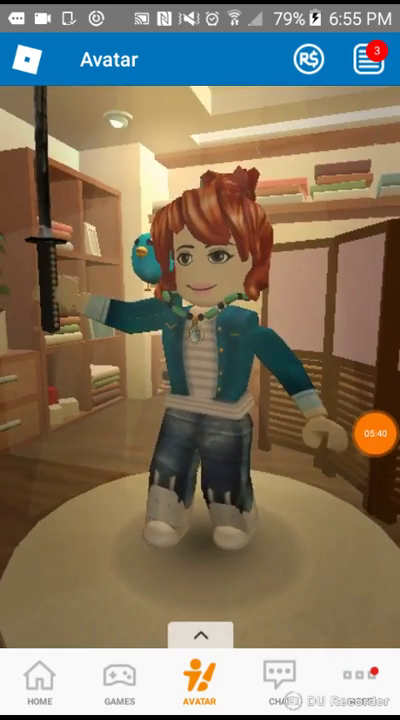
drag(250, 350, 120, 350)
drag(250, 400, 120, 400)
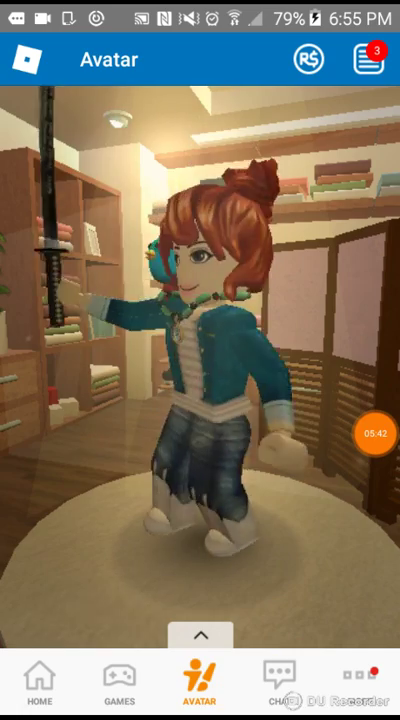
drag(250, 400, 120, 400)
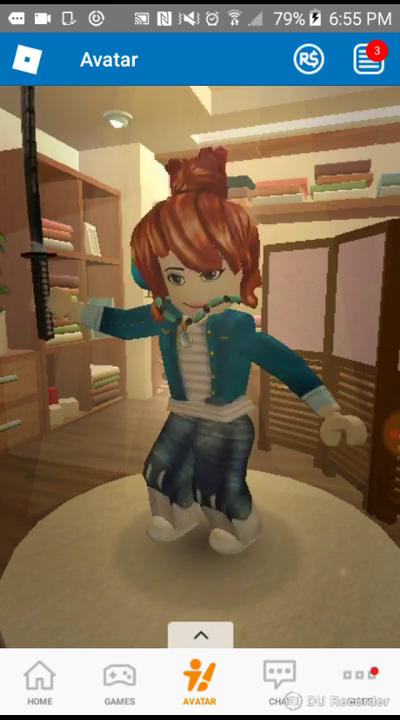
mouse_move(120, 400)
mouse_down()
mouse_move(250, 400)
mouse_move(120, 400)
mouse_up()
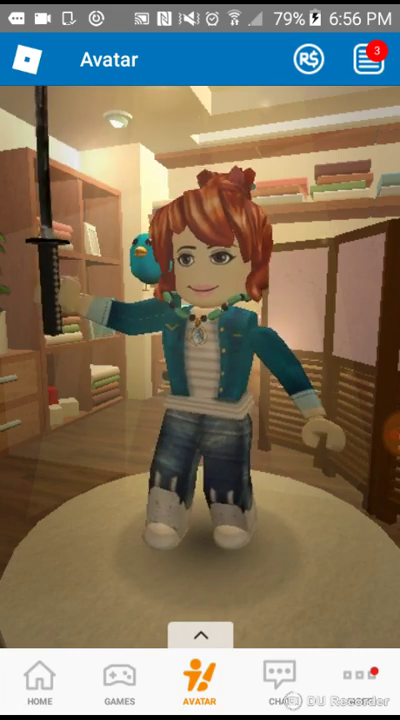
click(200, 636)
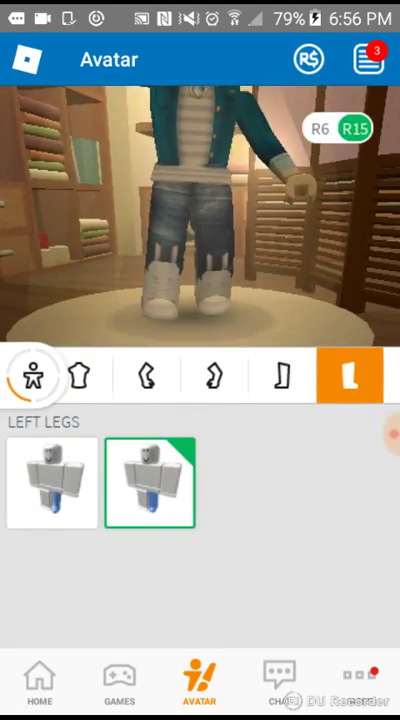